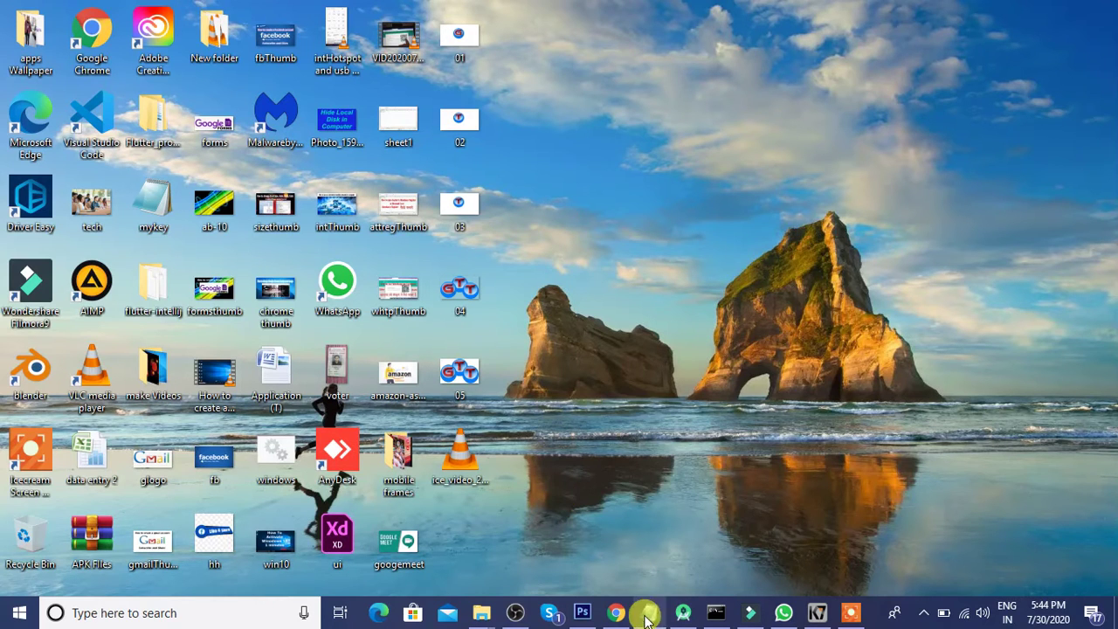
Restore the Google Chrome window from the taskbar
left_click(617, 614)
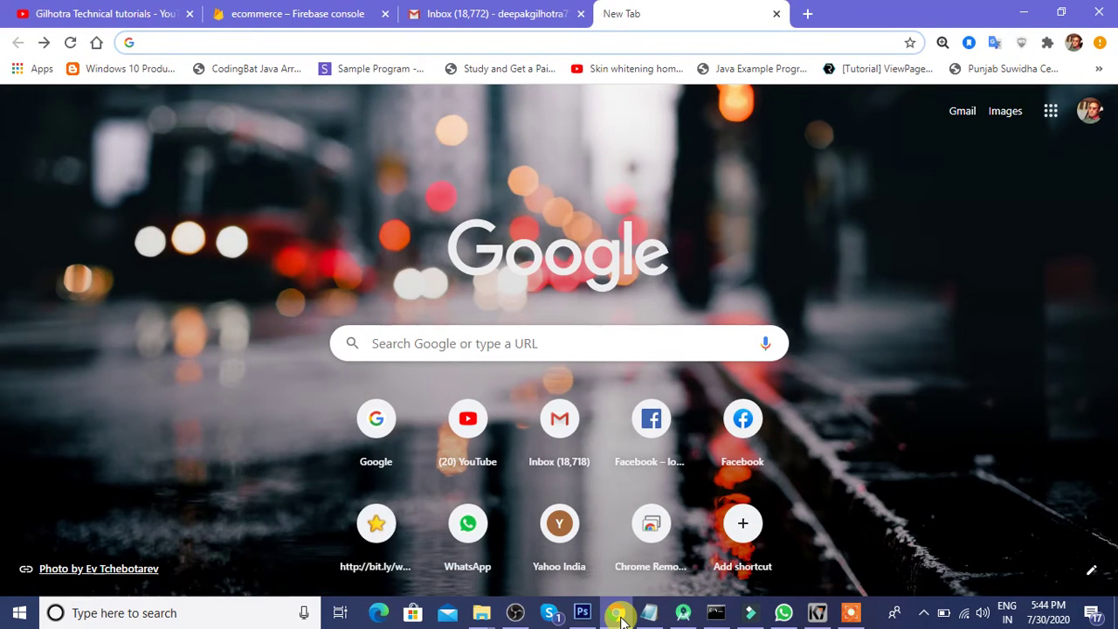
Load google.com from the address bar, then try the Google apps grid, which fails to load
type("go")
key("Return")
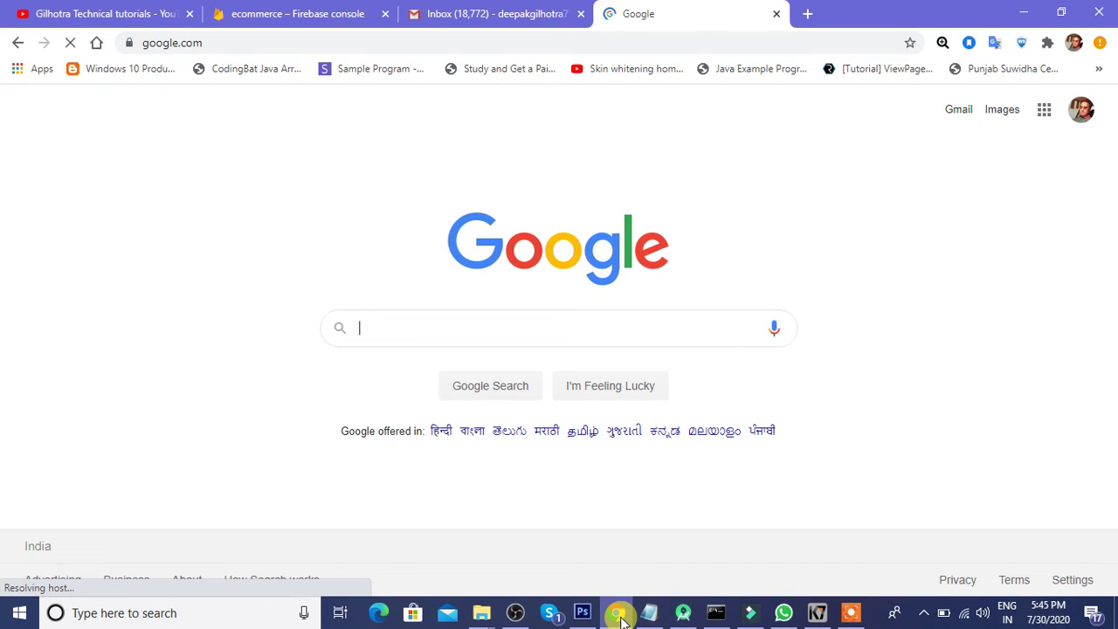
left_click(1044, 111)
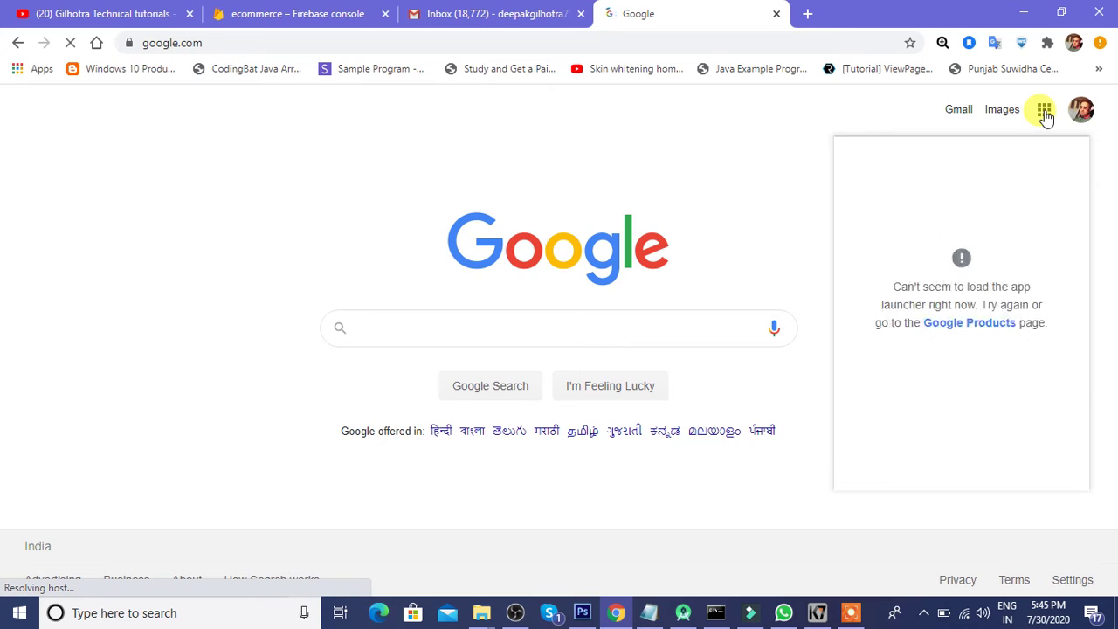
left_click(1044, 112)
left_click(1044, 112)
left_click(1043, 112)
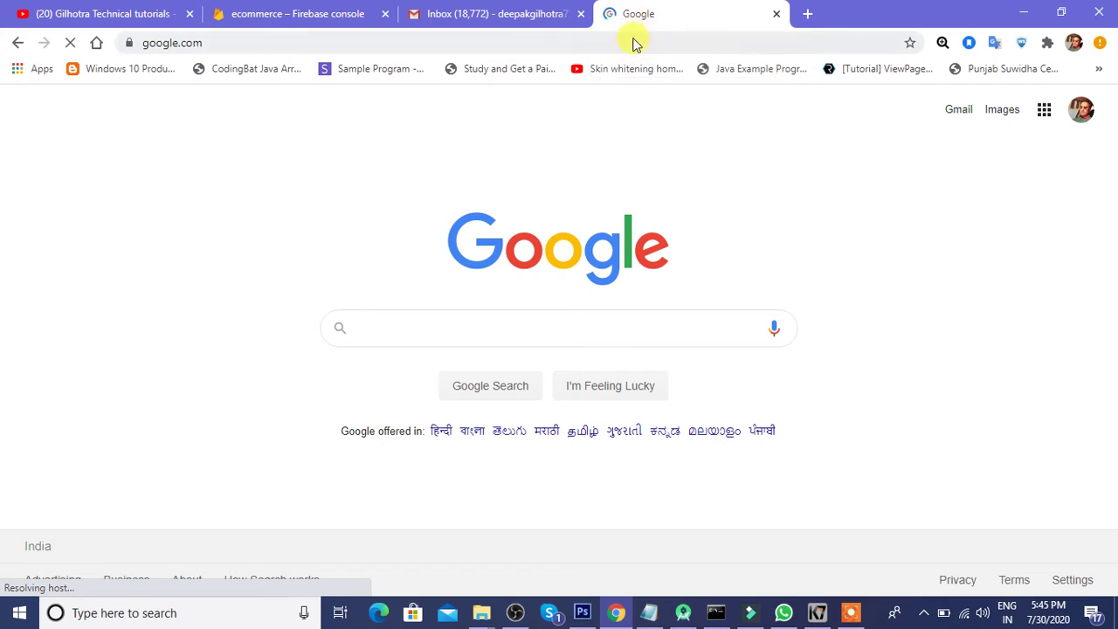
Go to Google Drive's My Drive through the Google apps launcher
left_click(1043, 110)
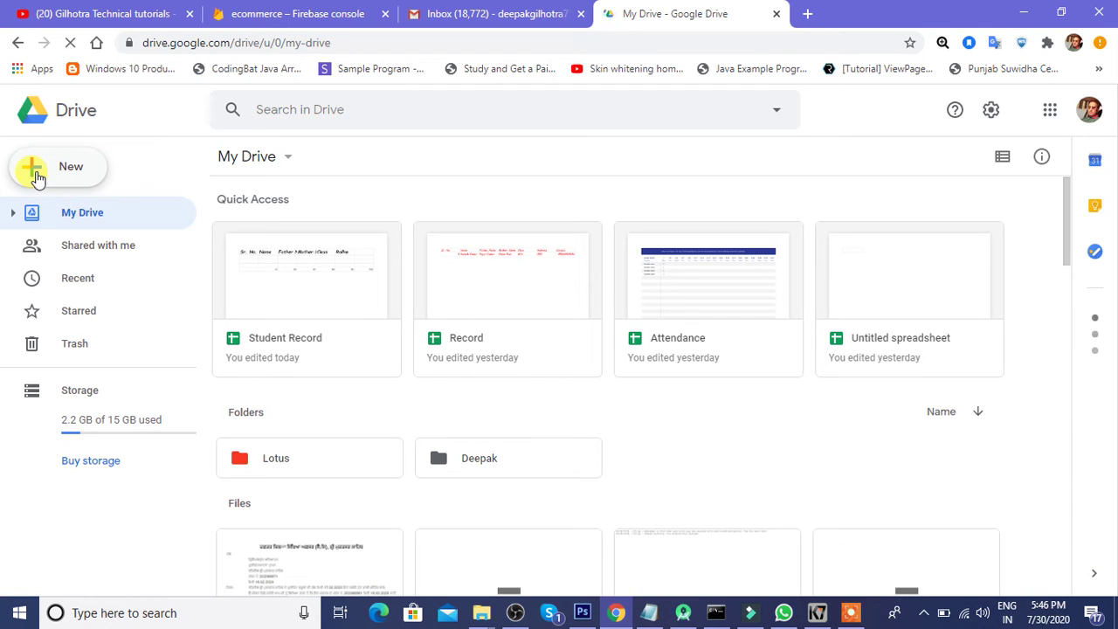
Create a blank Google Sheets spreadsheet from Drive's New menu, retrying after a stalled tab
left_click(37, 174)
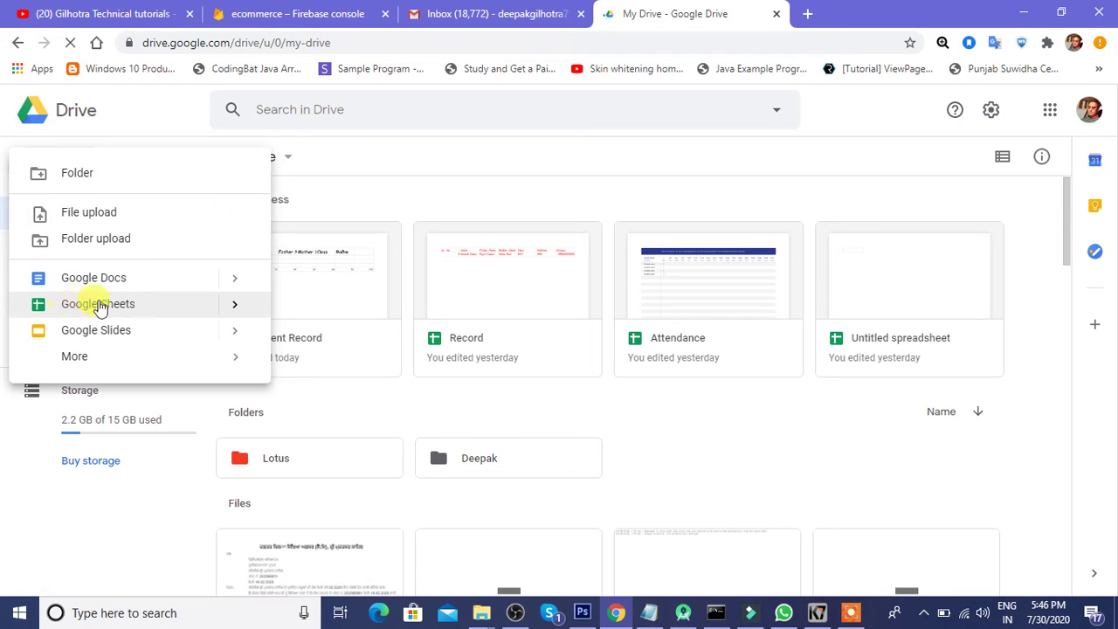
left_click(175, 316)
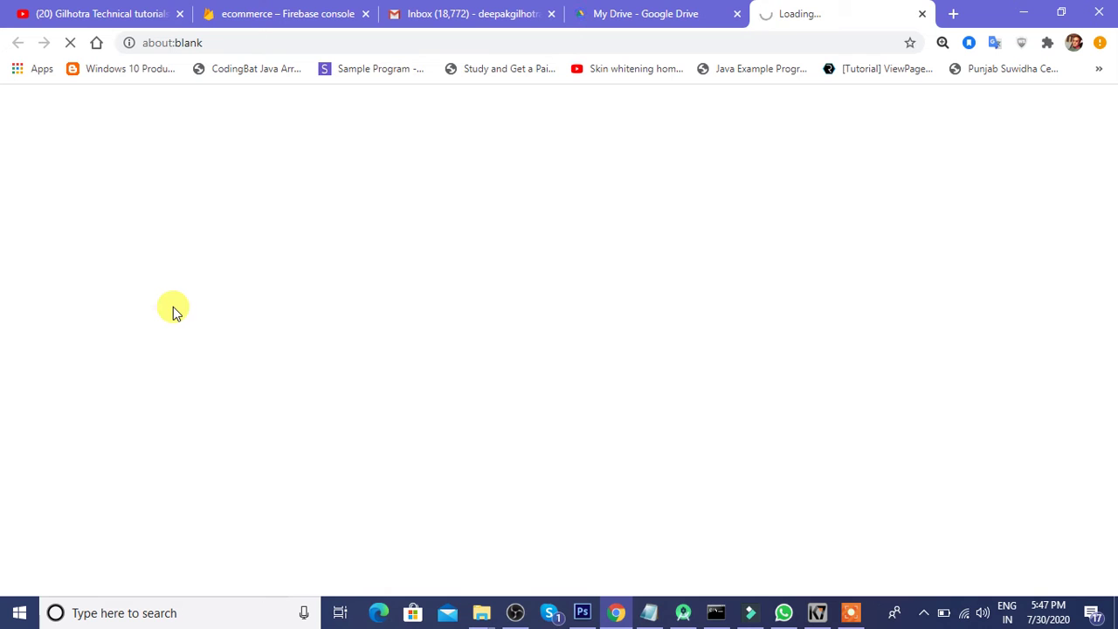
left_click(922, 14)
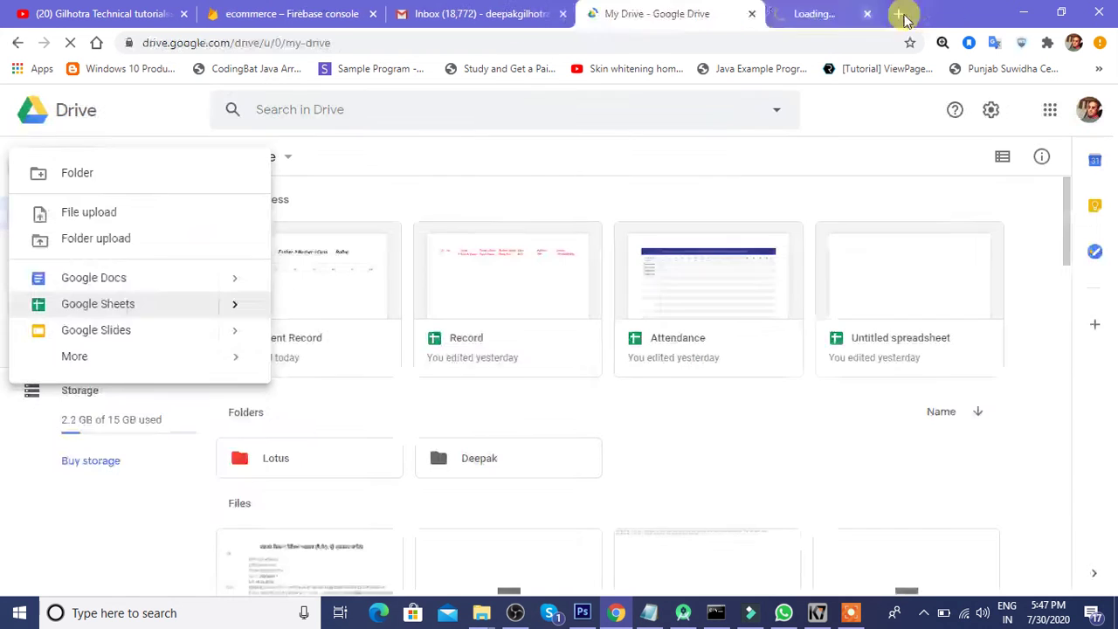
left_click(236, 305)
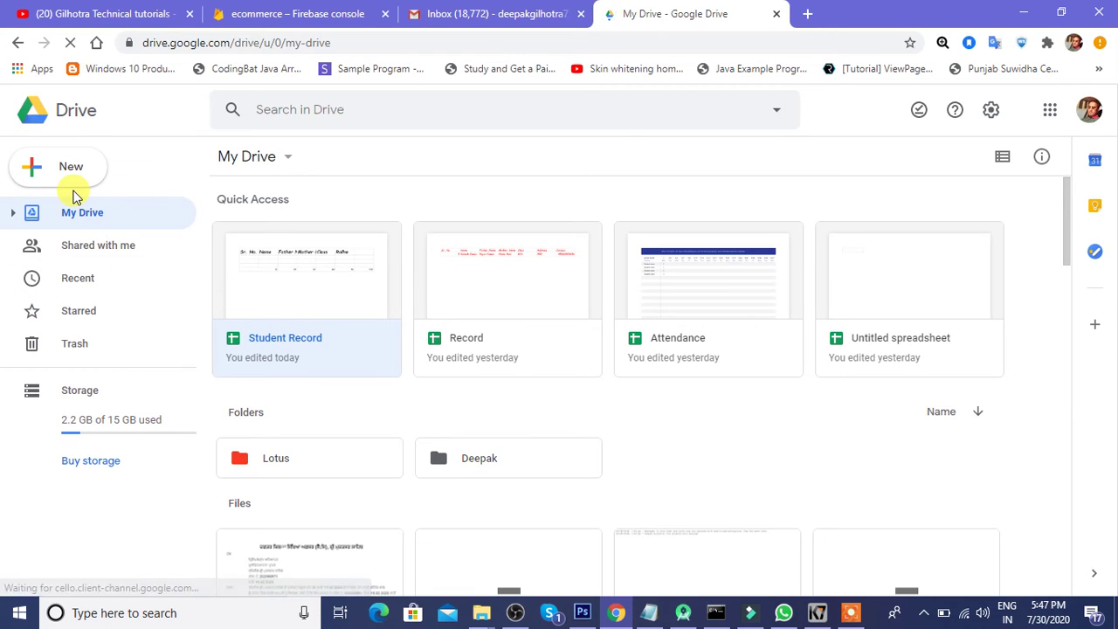
left_click(45, 169)
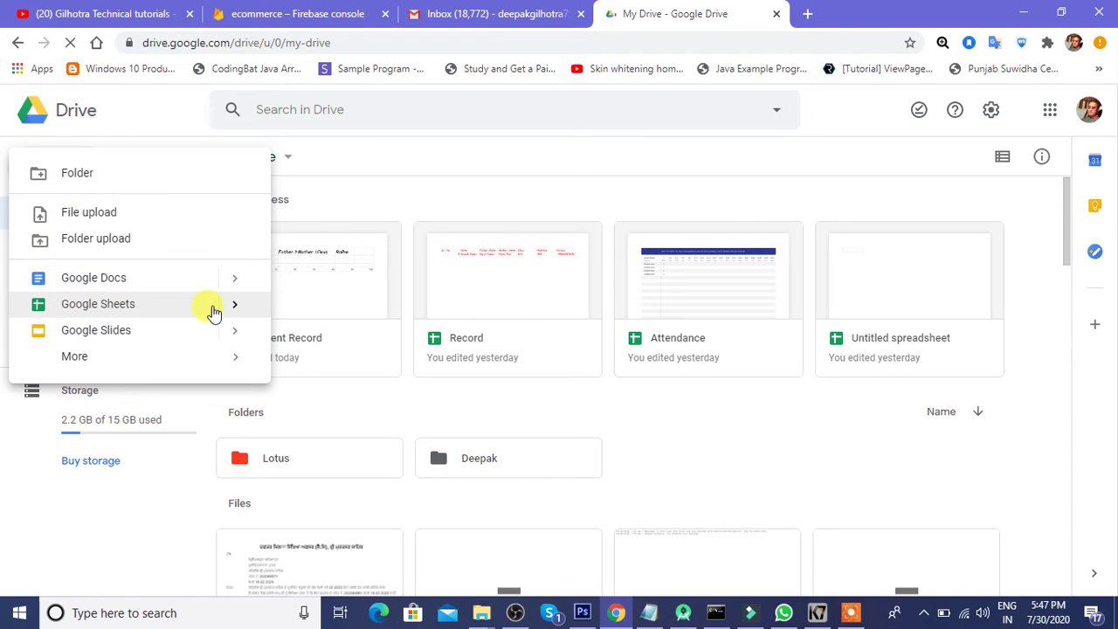
mouse_move(139, 304)
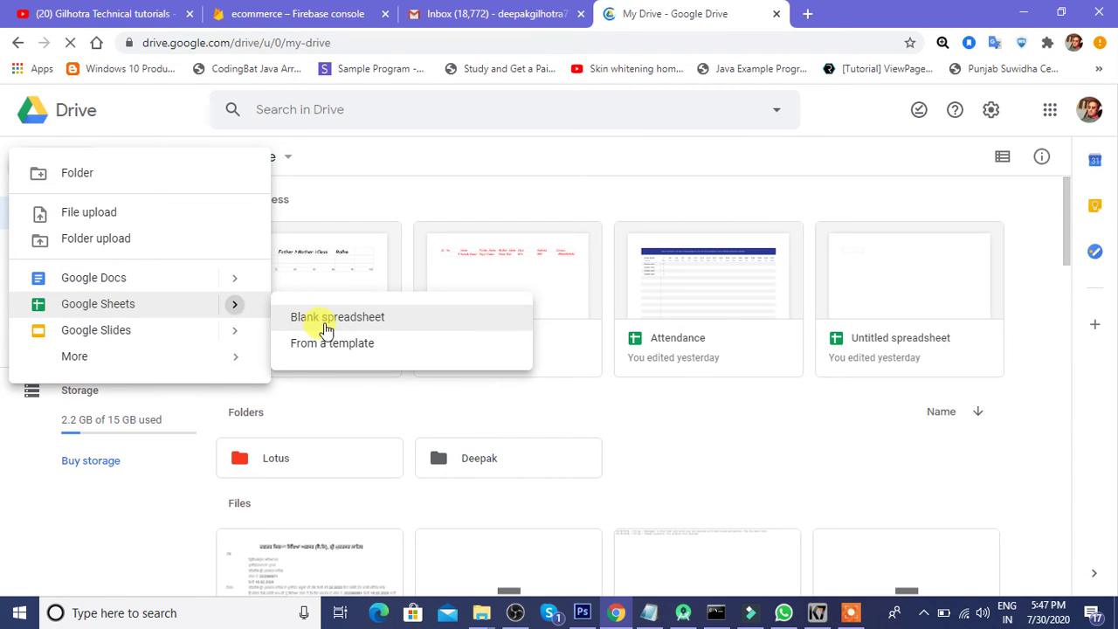
left_click(325, 329)
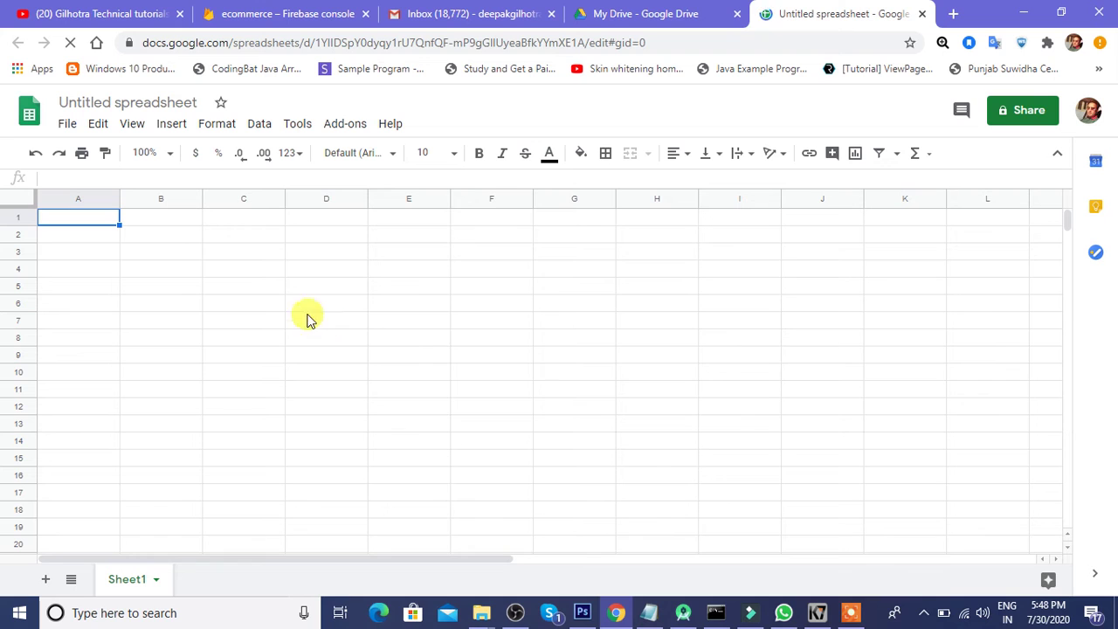
Retitle the Untitled spreadsheet as 'Teacher_Record'
left_click(138, 98)
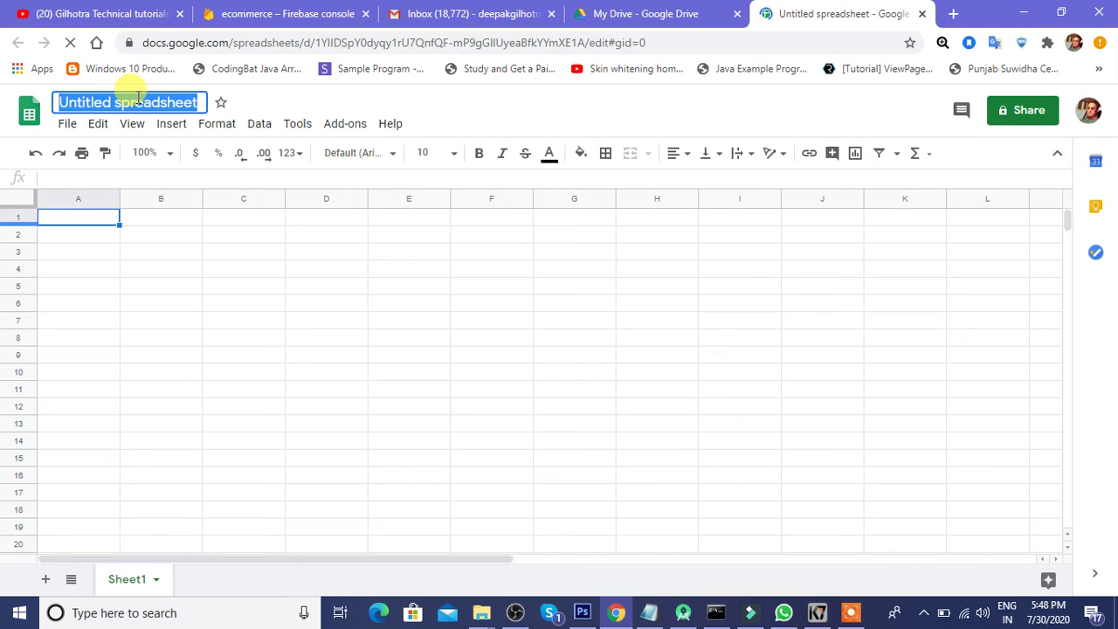
type("Tes")
key("BackSpace")
type("acher")
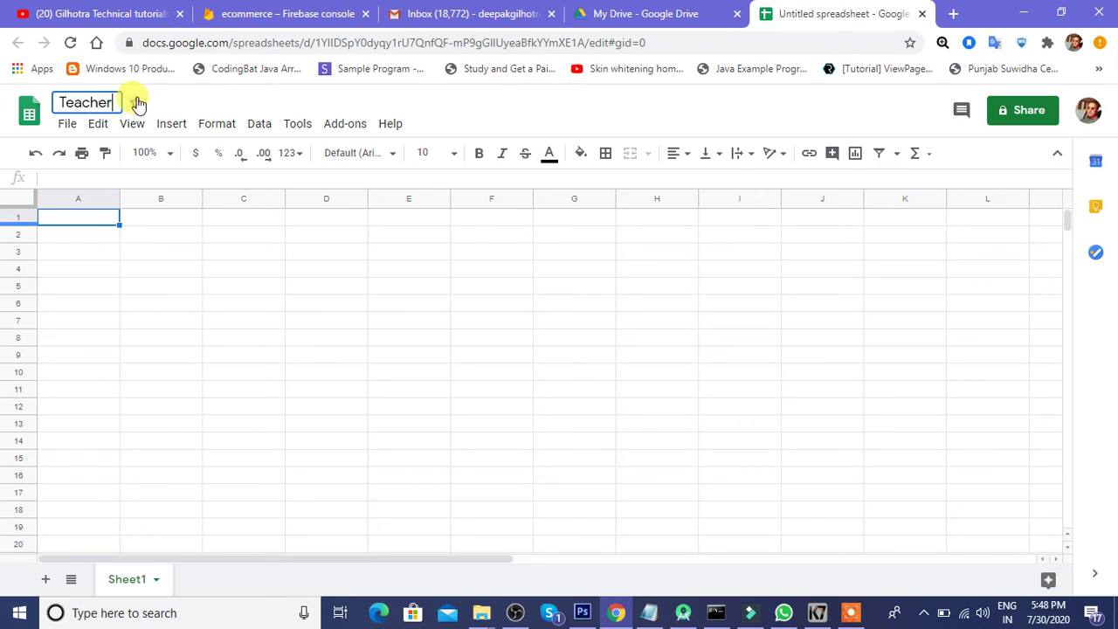
type("_Record")
key("Return")
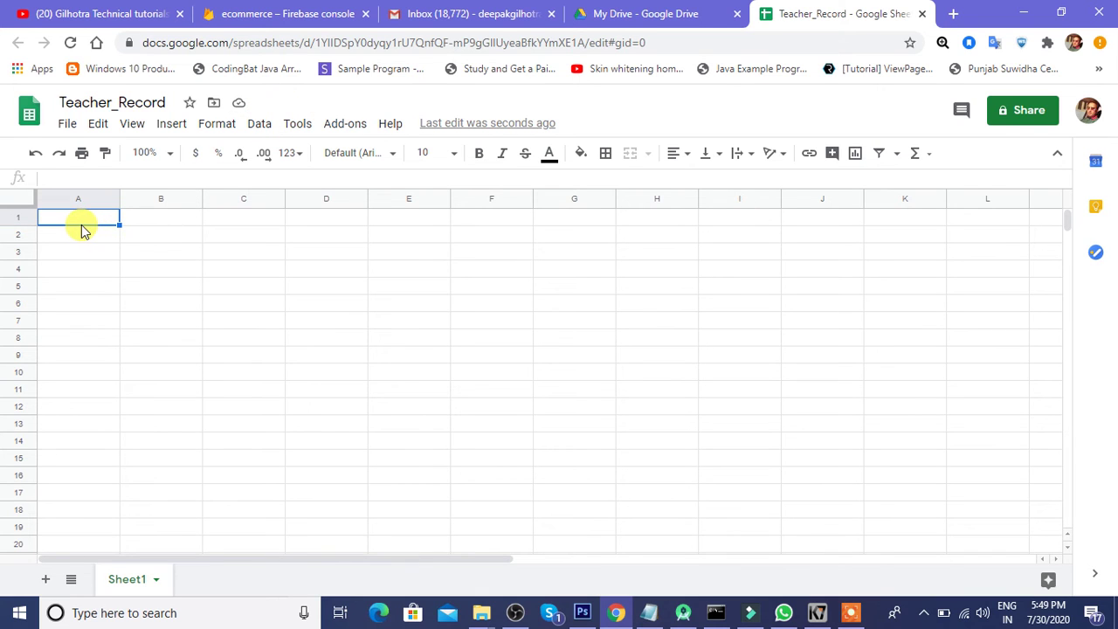
Enter 'Sr. No.', 'Teacher Name', 'Designation' and 'Joining Date' into cells A1 through D1
type("Sr. No.")
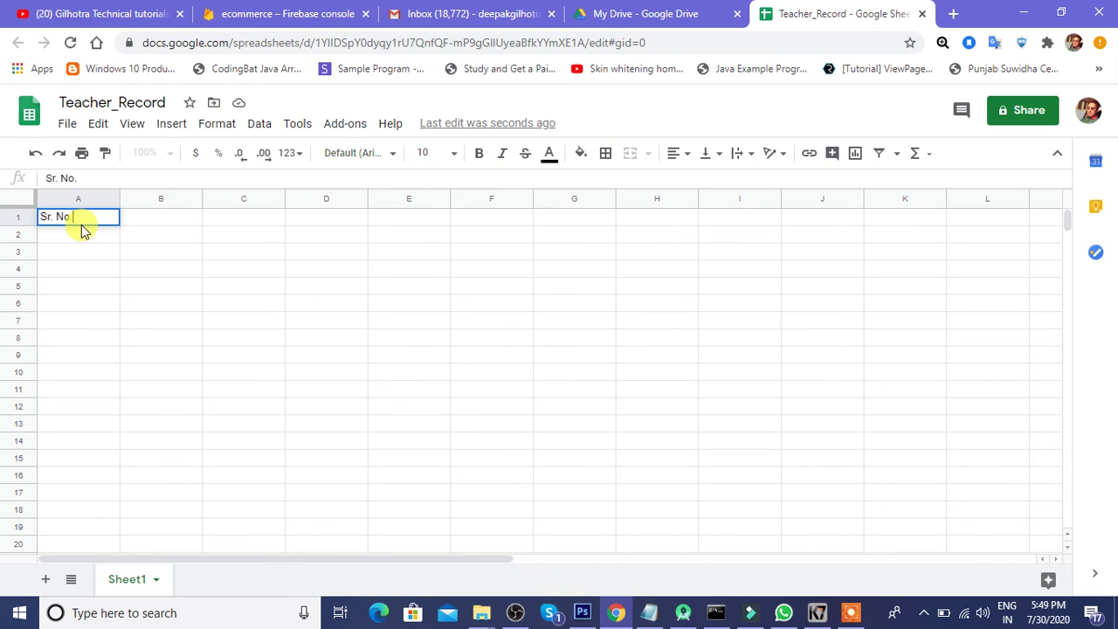
key("Tab")
type("Tea")
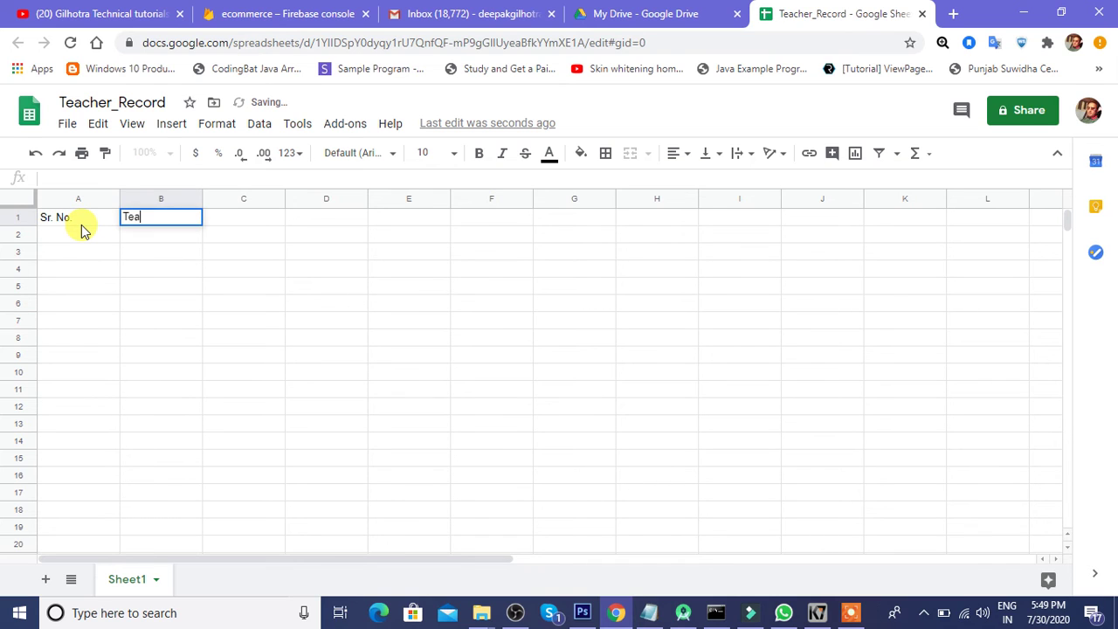
type("cher Name")
key("Tab")
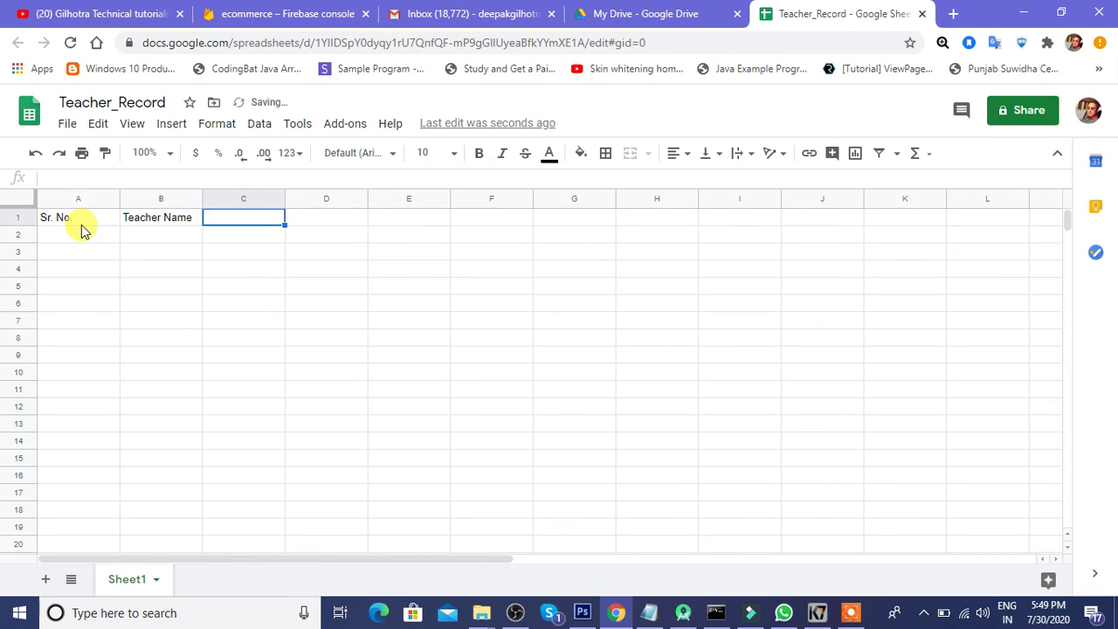
type("Desi")
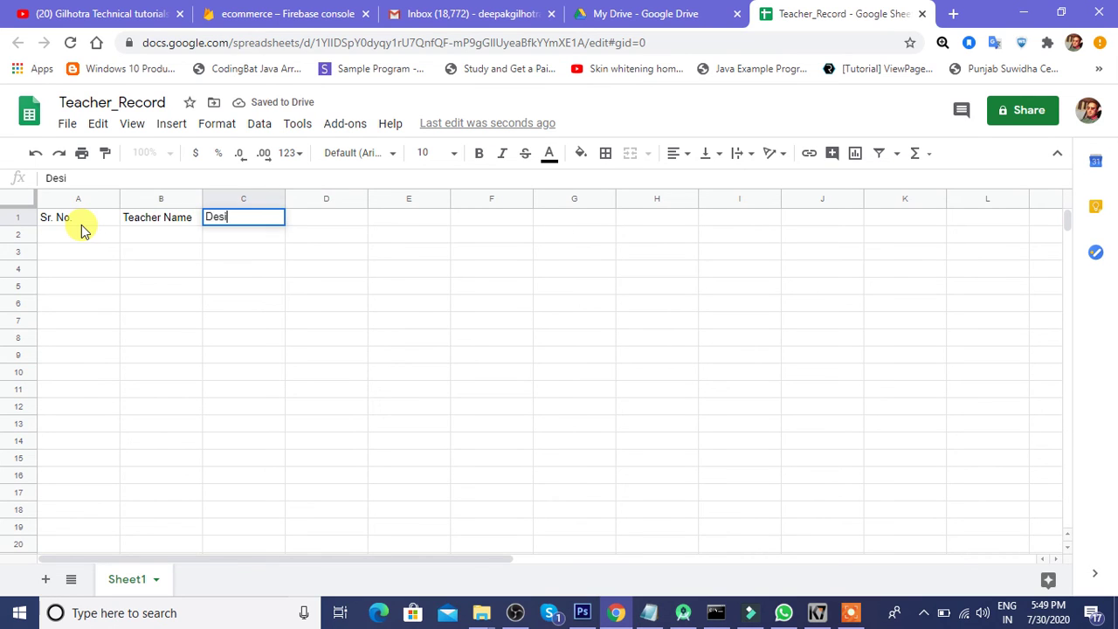
type("gnation")
key("Tab")
type("Joining ")
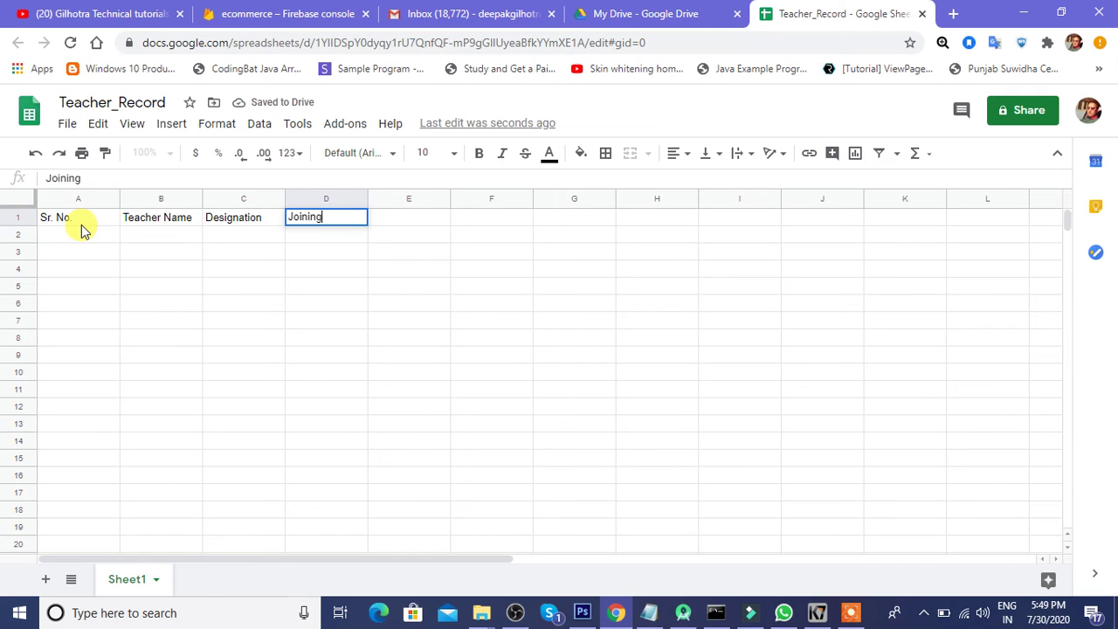
type("Date")
key("Tab")
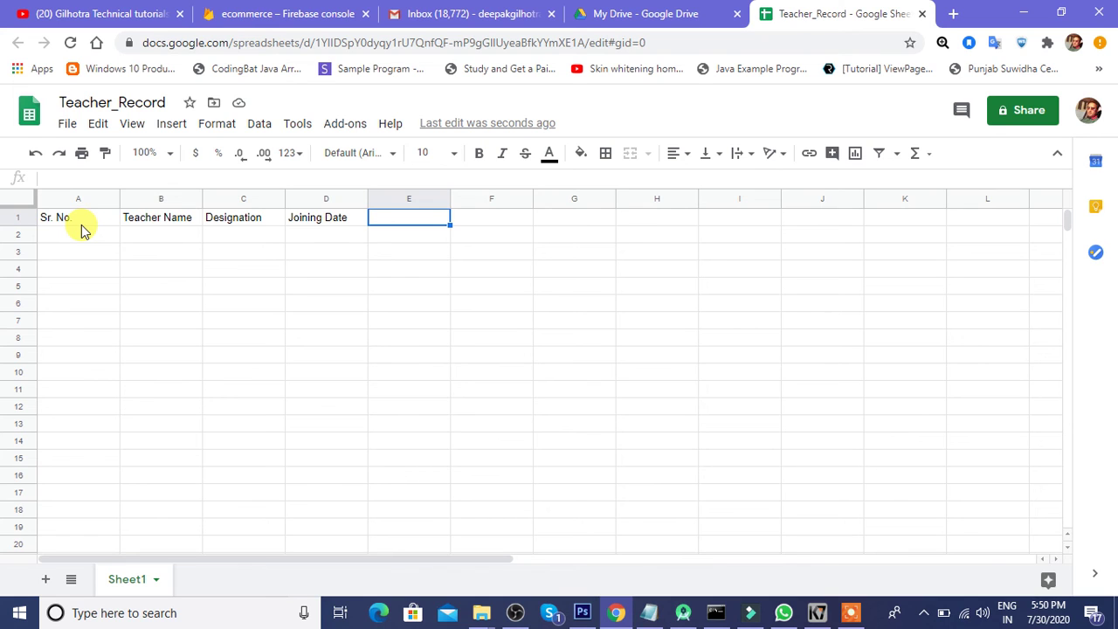
left_click_drag(247, 558, 972, 568)
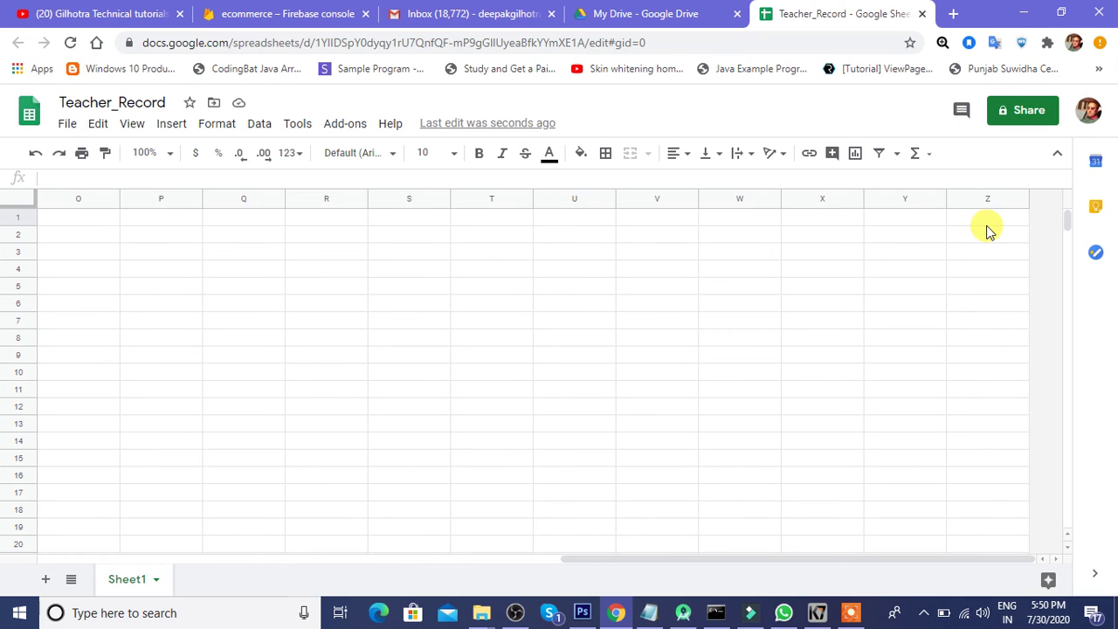
mouse_move(987, 200)
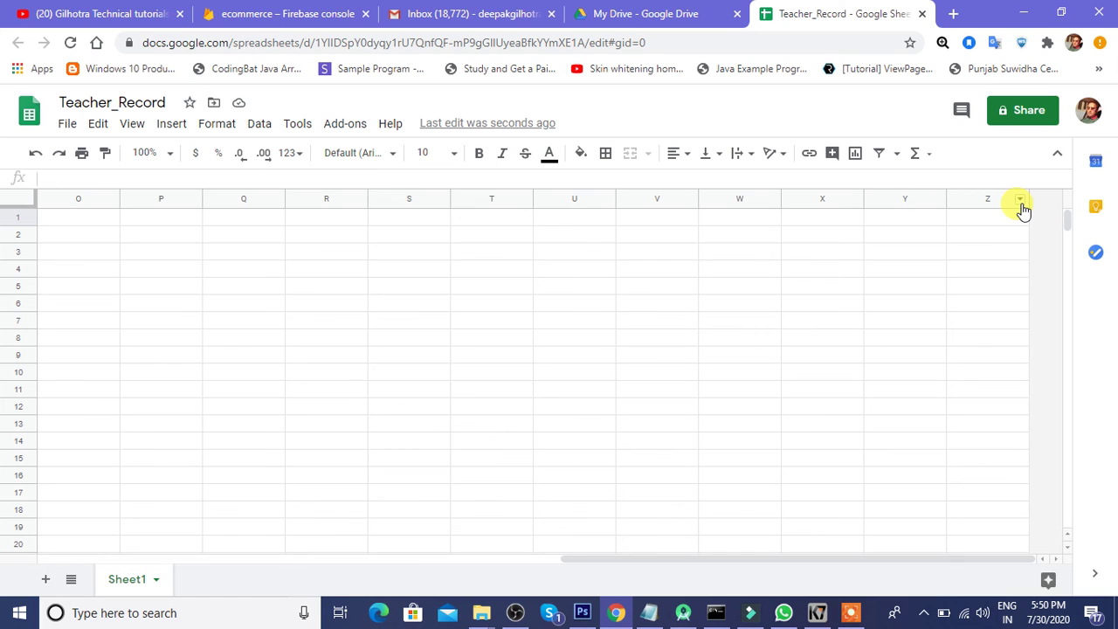
Insert one column right of Z and another right of AA, then scroll back to column A
left_click(1020, 201)
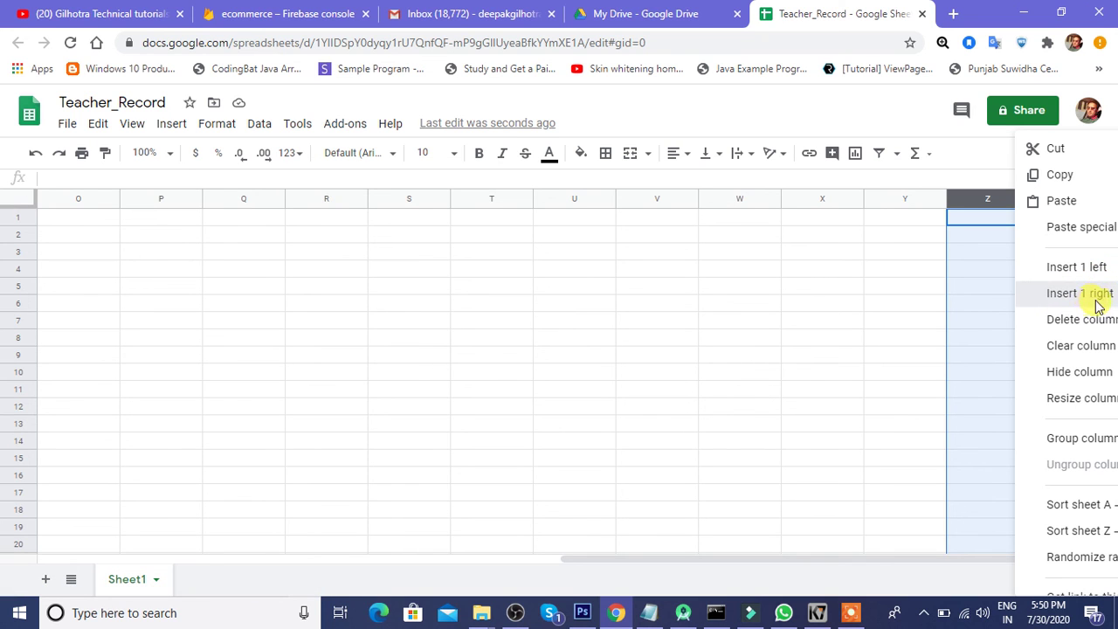
left_click(1100, 299)
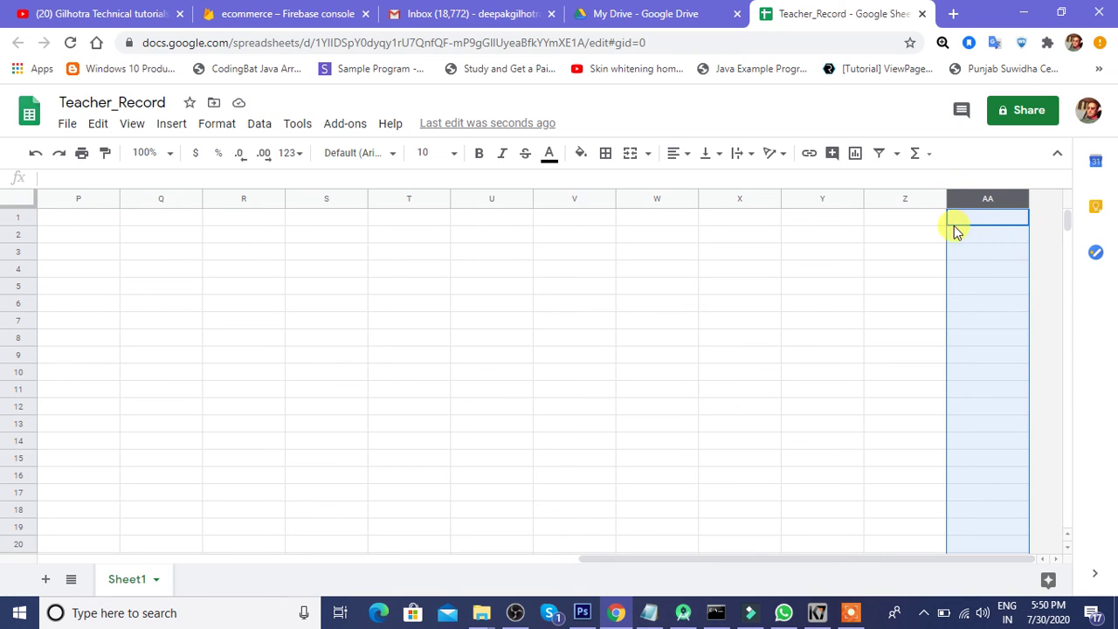
mouse_move(987, 199)
right_click(1015, 224)
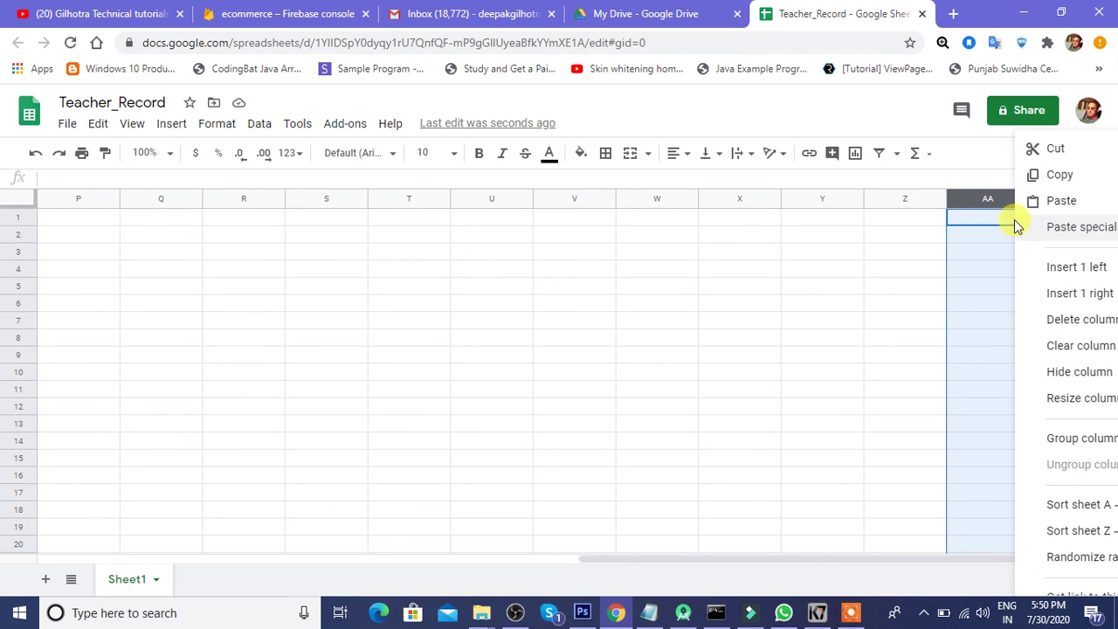
left_click(1065, 294)
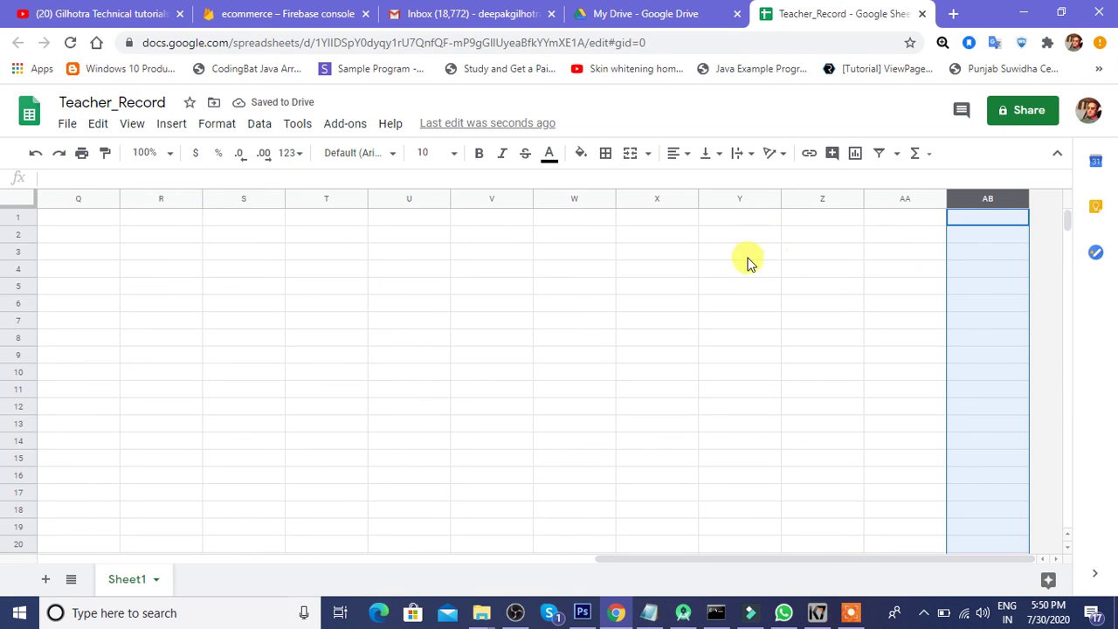
left_click(839, 288)
mouse_move(786, 559)
left_mouse_down()
mouse_move(427, 543)
mouse_move(77, 506)
left_mouse_up()
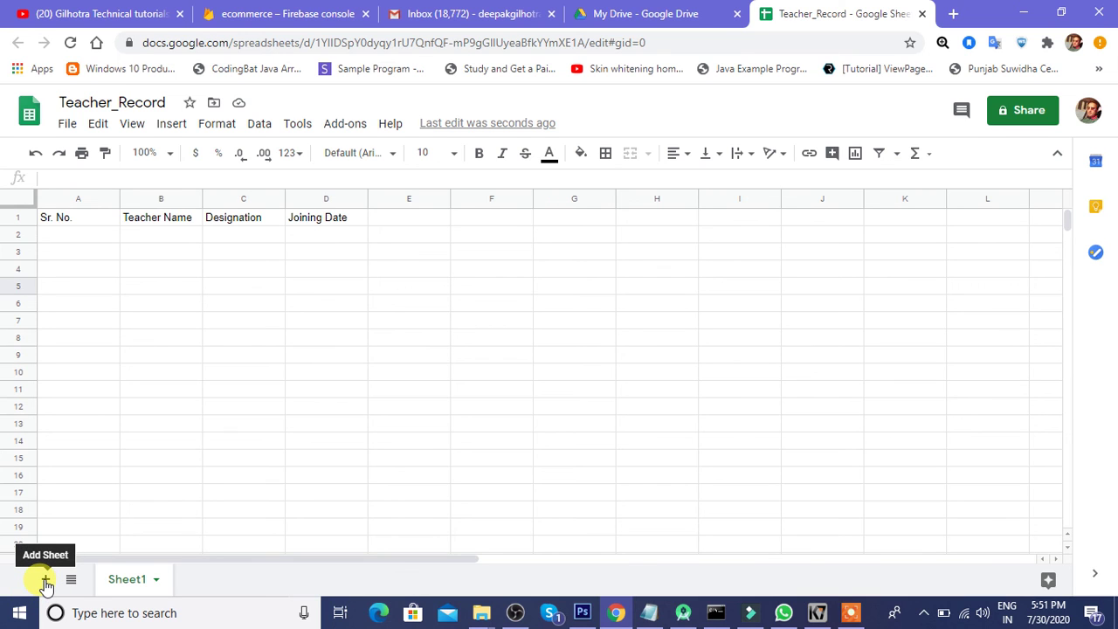
Add Sheet2, Sheet3 and Sheet4 with the + button, then return to Sheet1
left_click(45, 581)
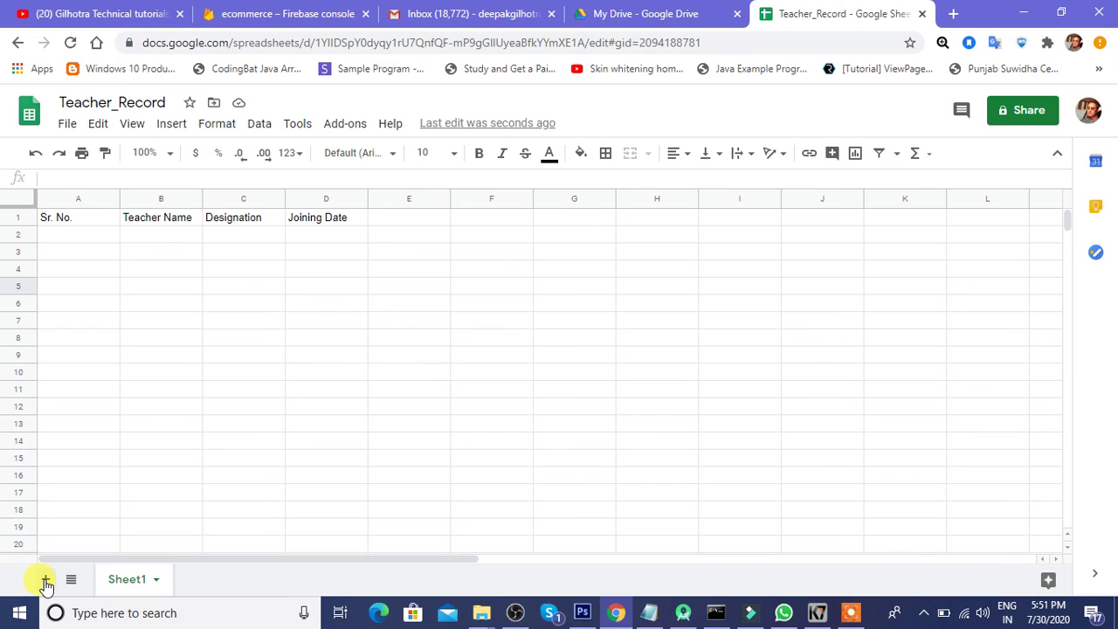
left_click(46, 581)
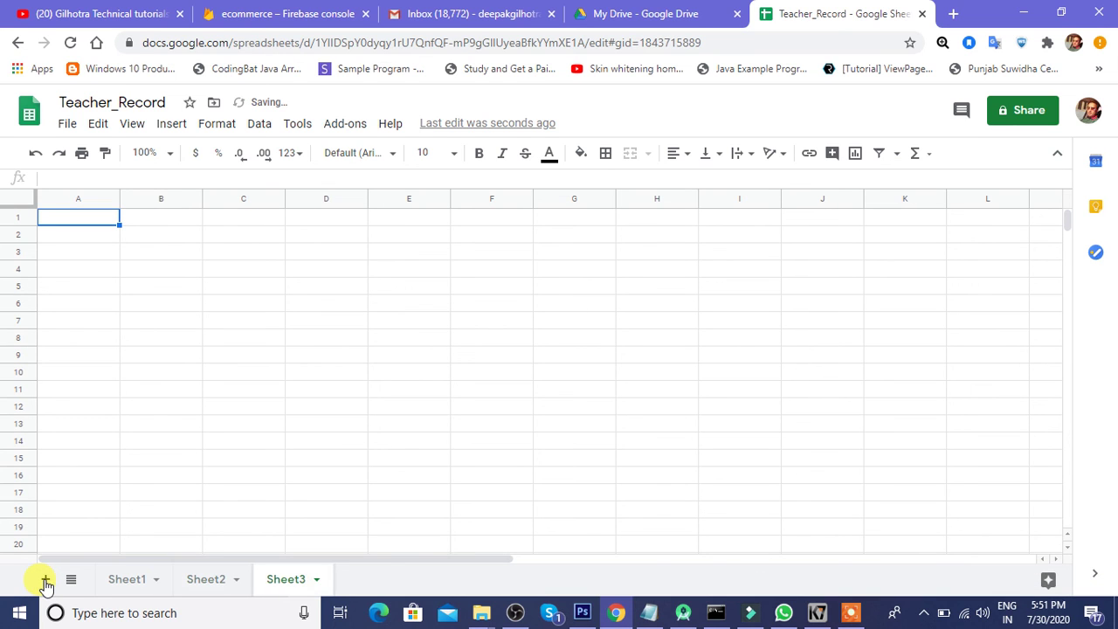
left_click(46, 581)
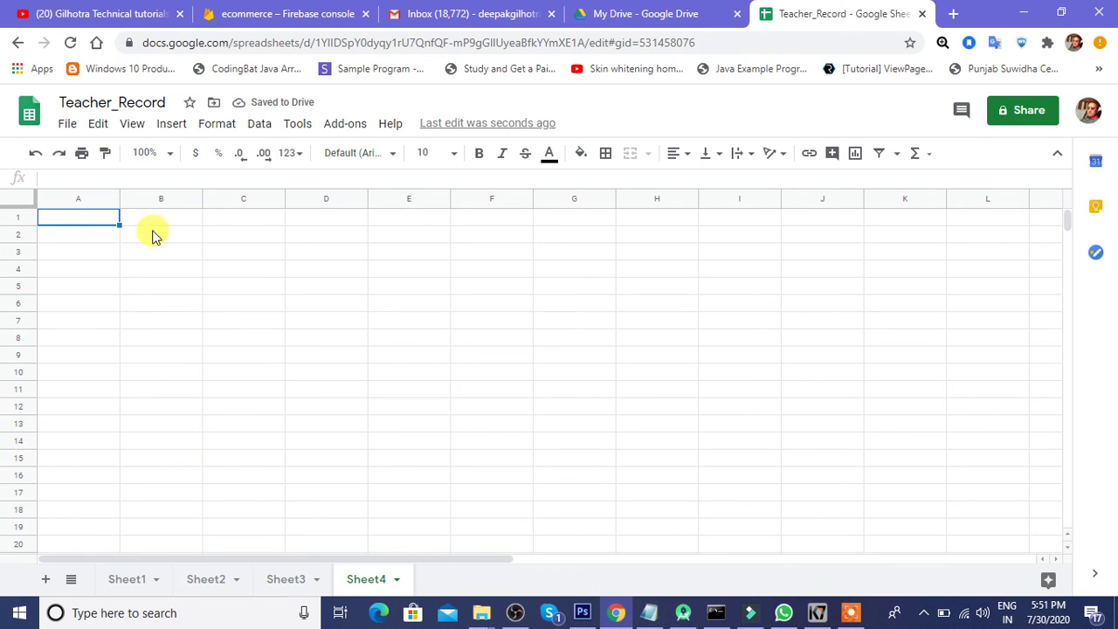
left_click(132, 250)
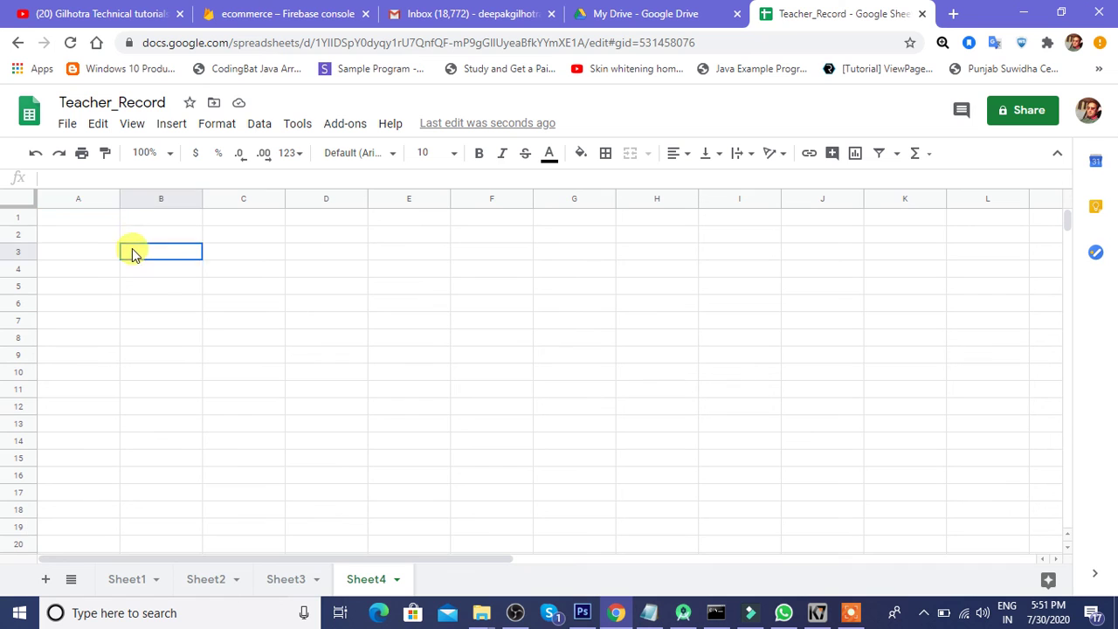
left_click(84, 224)
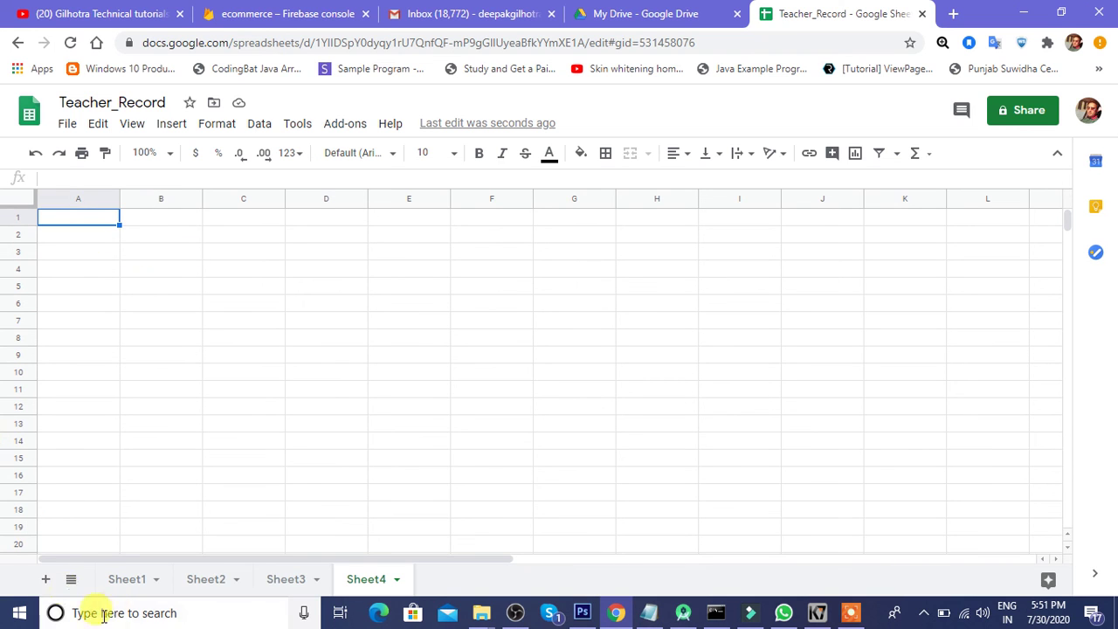
left_click(125, 581)
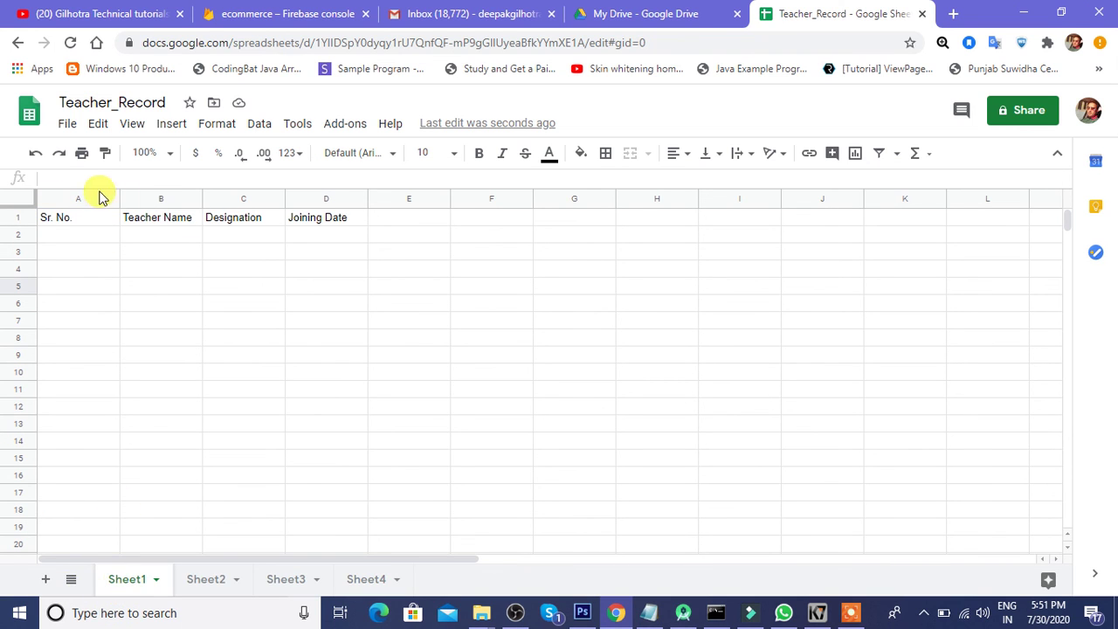
Make header cells A1:D1 bold and italic
left_click_drag(58, 224, 327, 220)
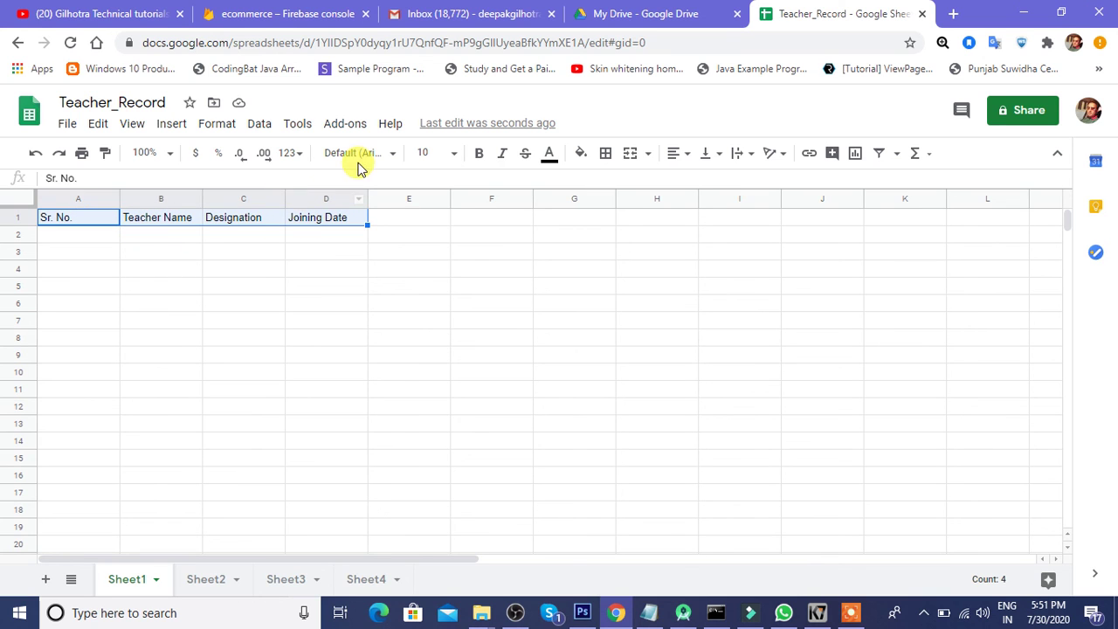
left_click(487, 163)
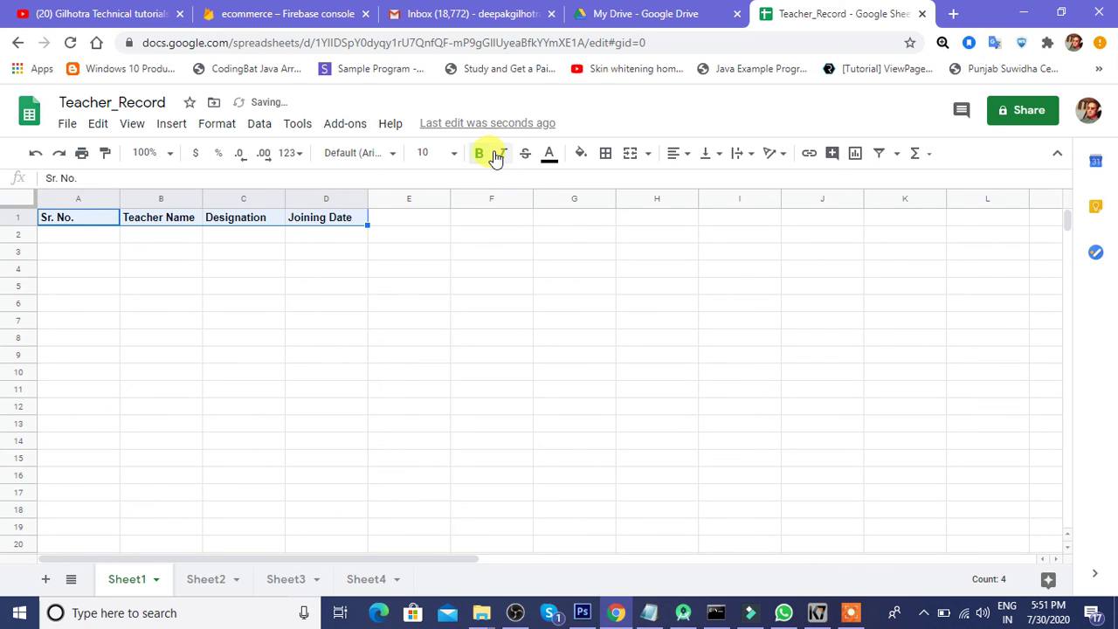
left_click(503, 159)
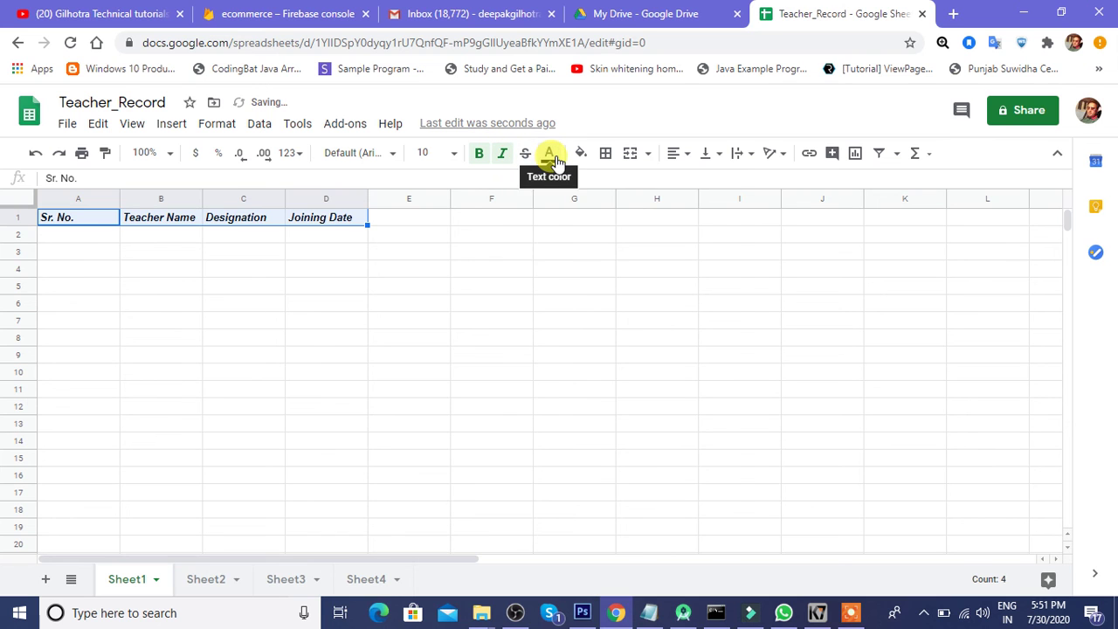
Give the header cells a magenta fill with light-coloured text
left_click(547, 154)
left_click(608, 303)
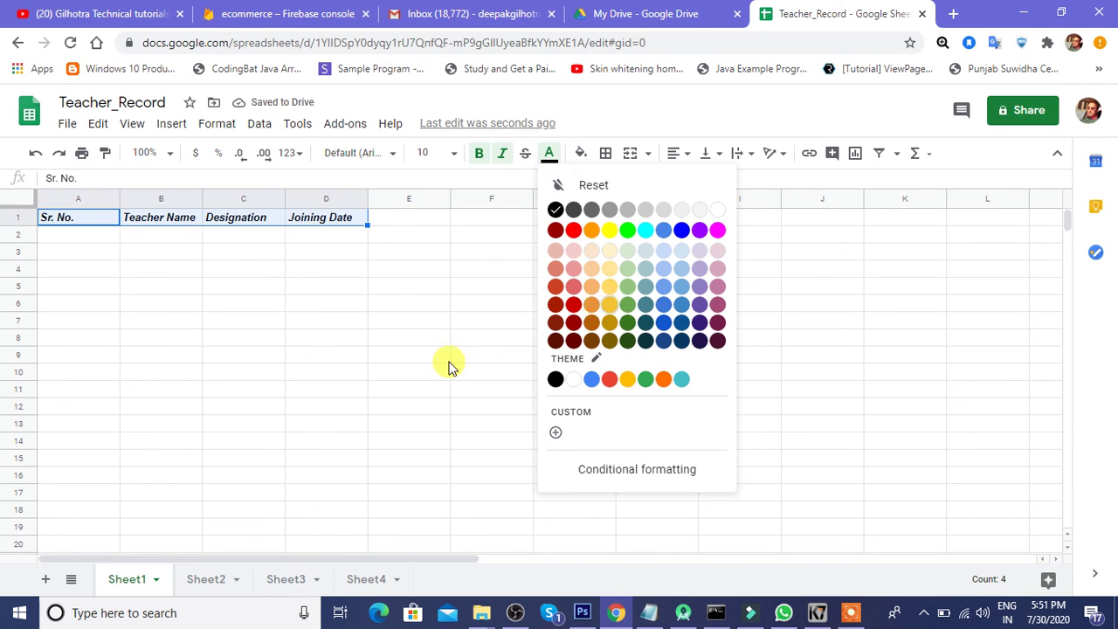
left_click(580, 155)
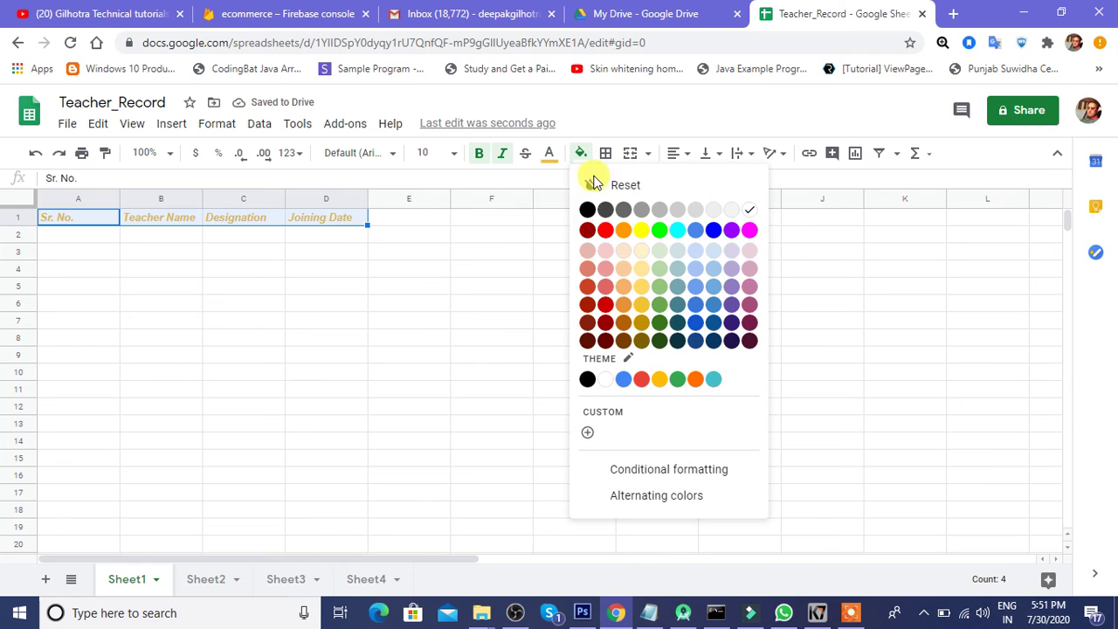
left_click(749, 229)
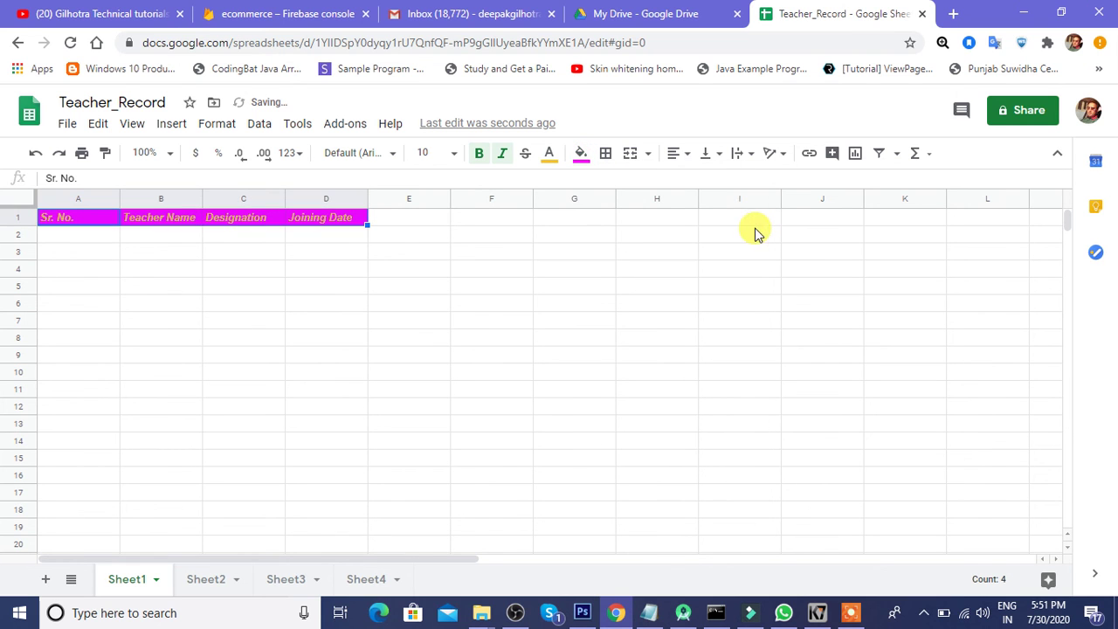
left_click(549, 159)
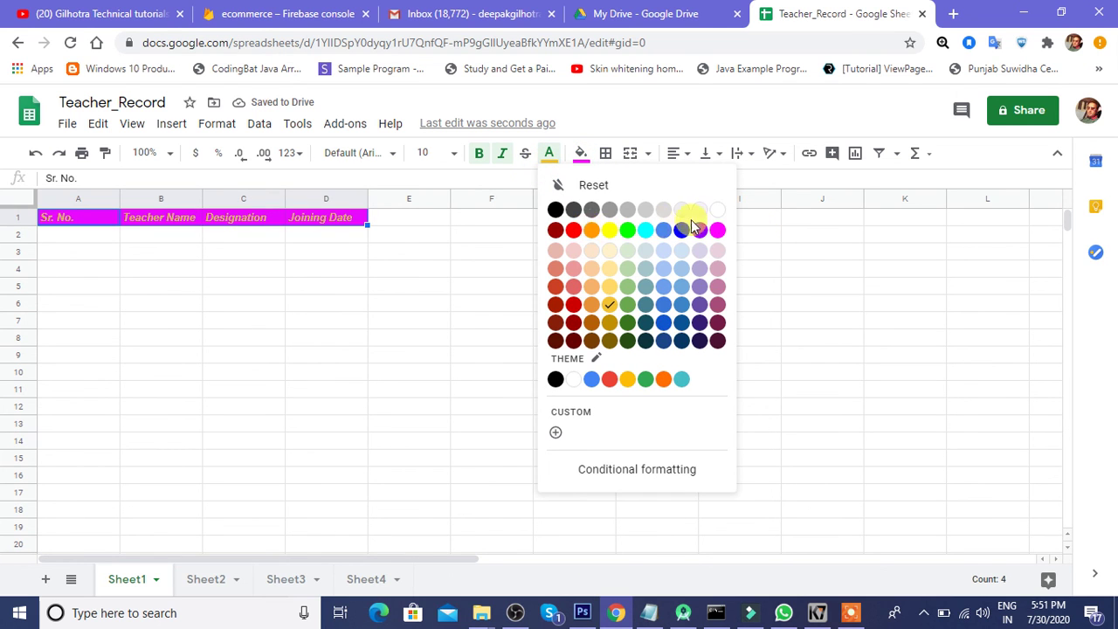
left_click(680, 251)
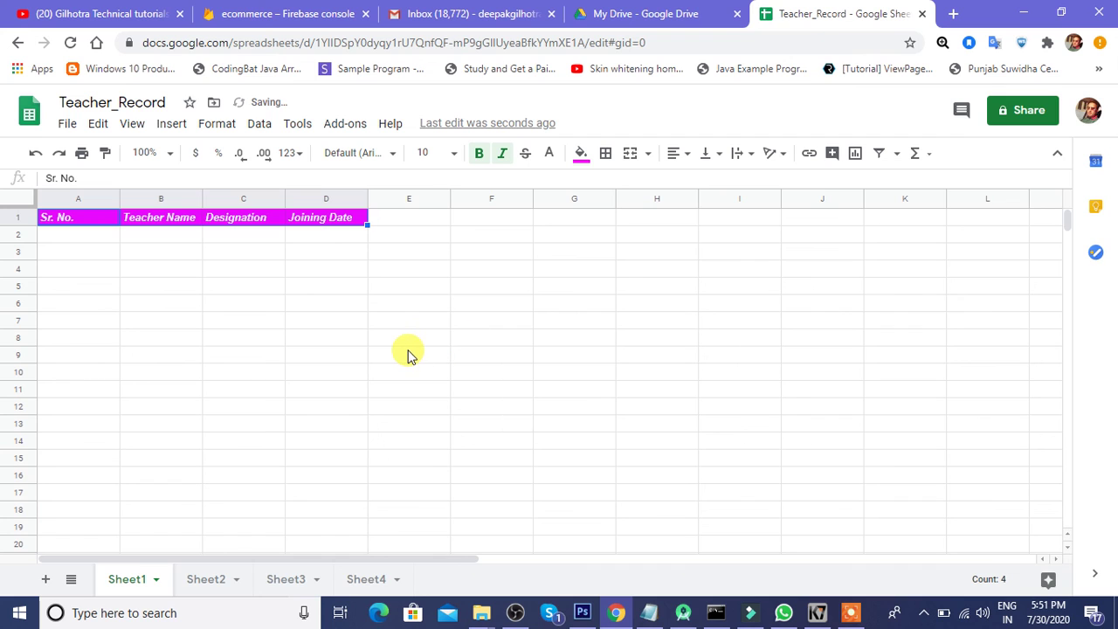